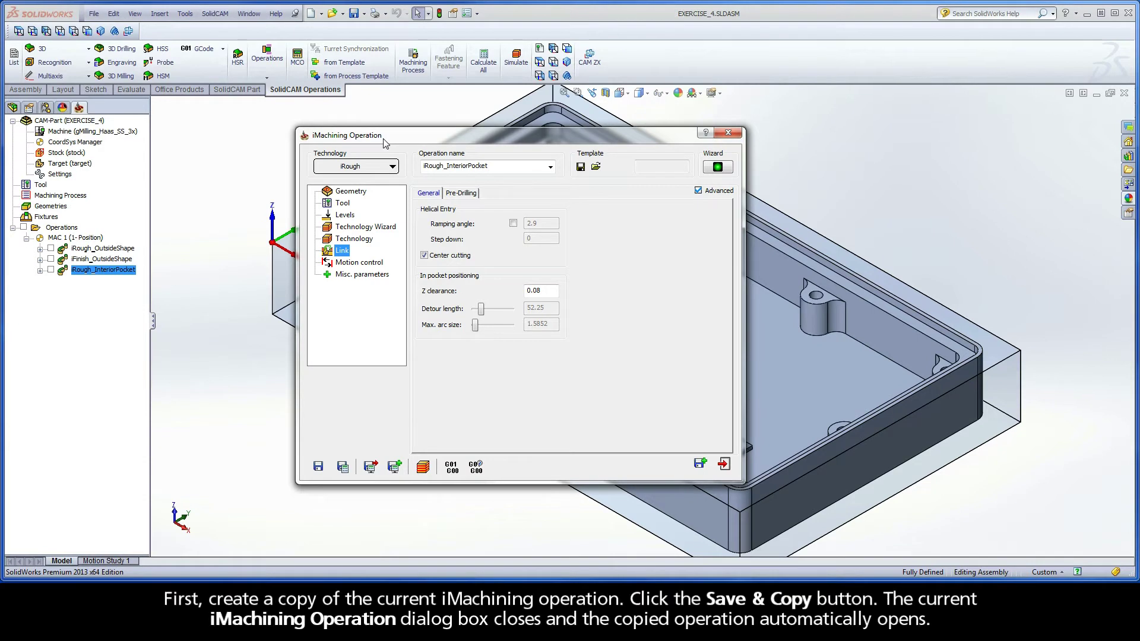
- Save and copy the pocket roughing operation as iRough_InteriorPocket_1 and open the copy
left_click(701, 464)
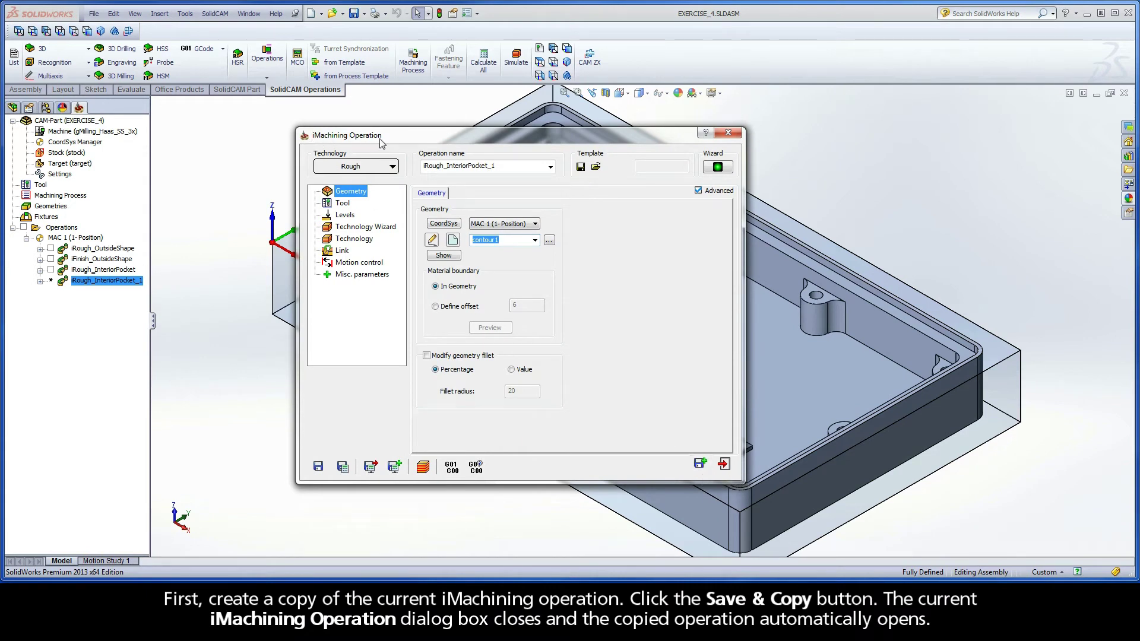
- Set the copied operation's technology to iRest and preview its contour1 geometry on the part
left_click(392, 167)
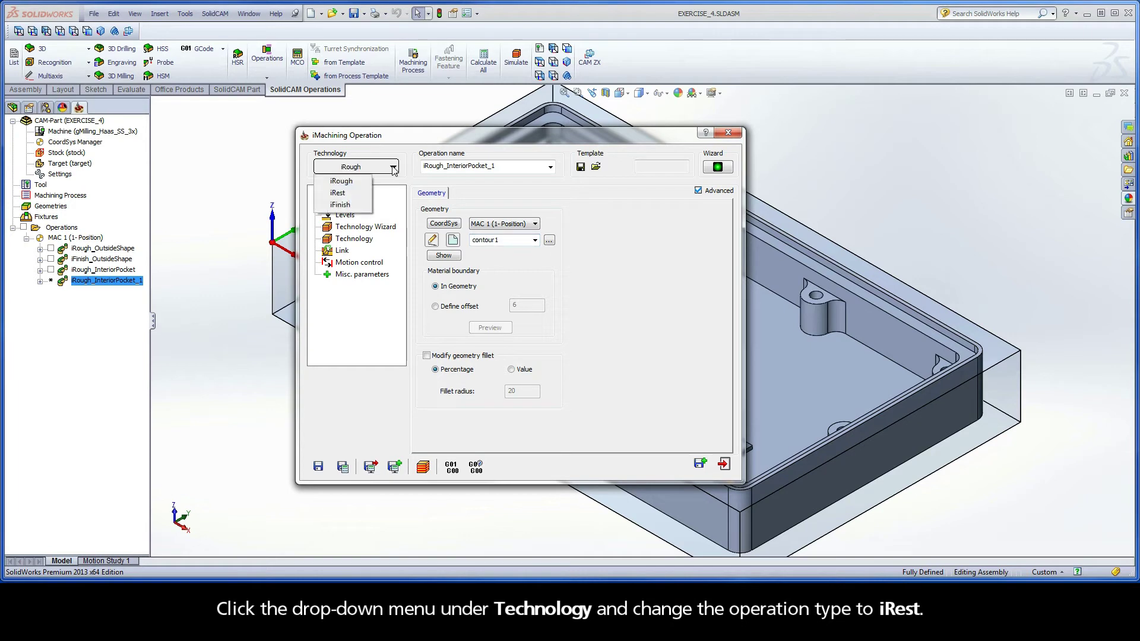
left_click(350, 196)
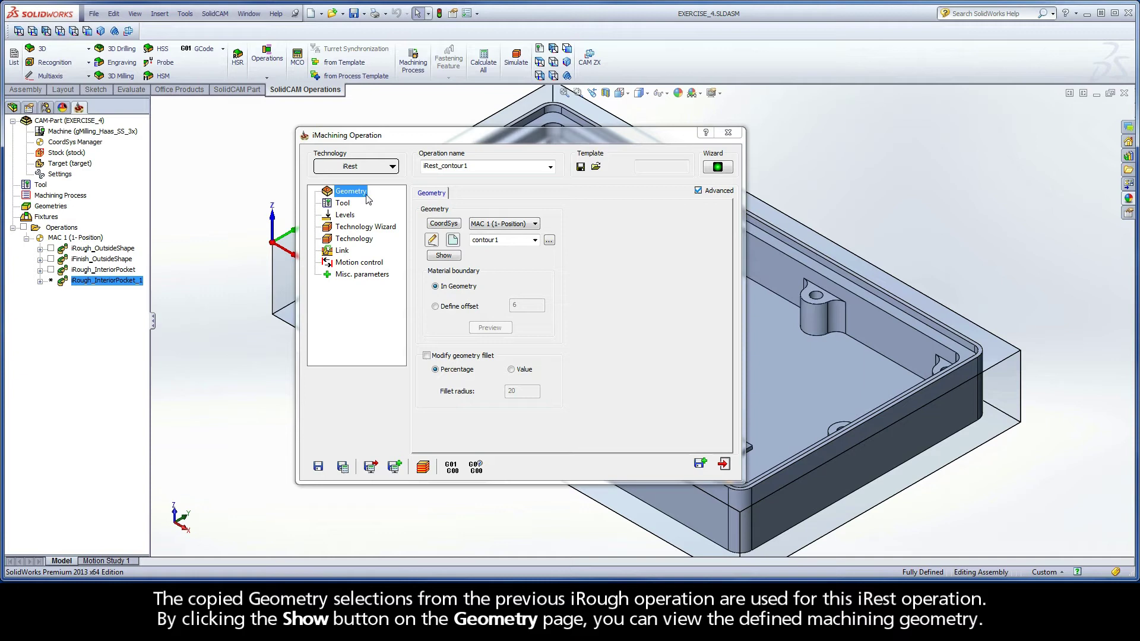
left_click(444, 255)
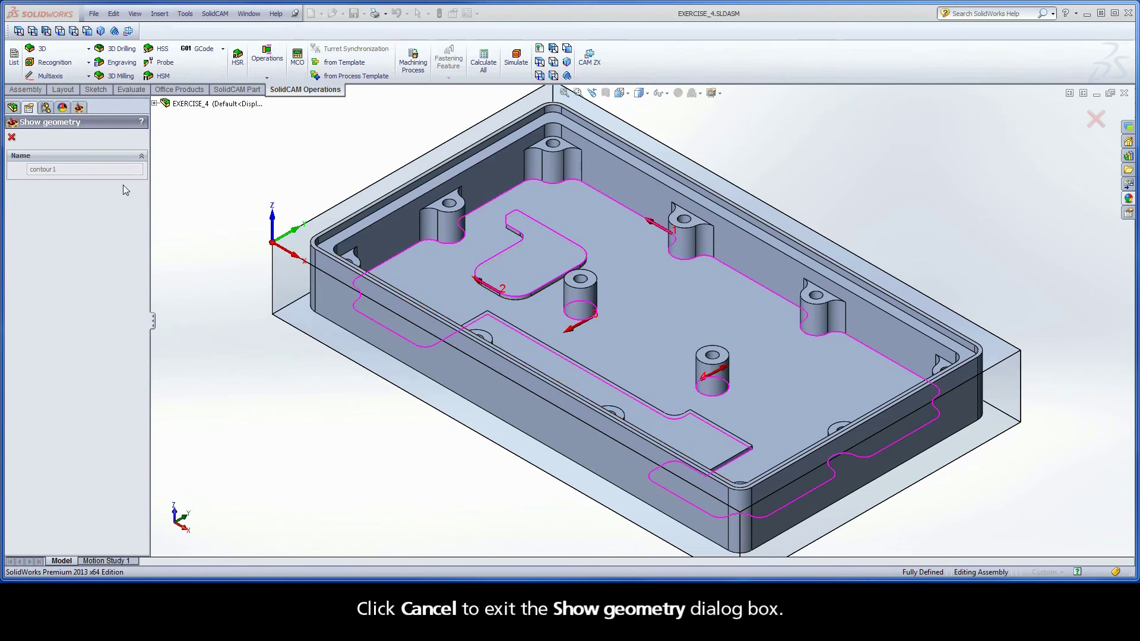
left_click(12, 137)
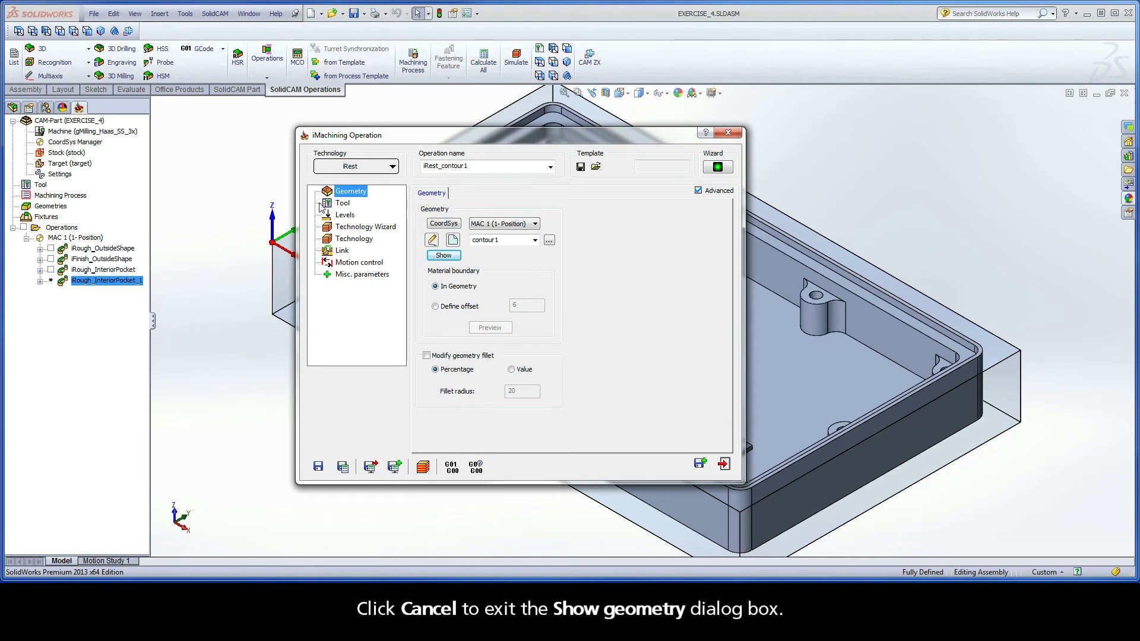
- Replace the 9.5 mm end mill with tool 2, the 6 mm end mill, from the Part Tool Table
left_click(344, 205)
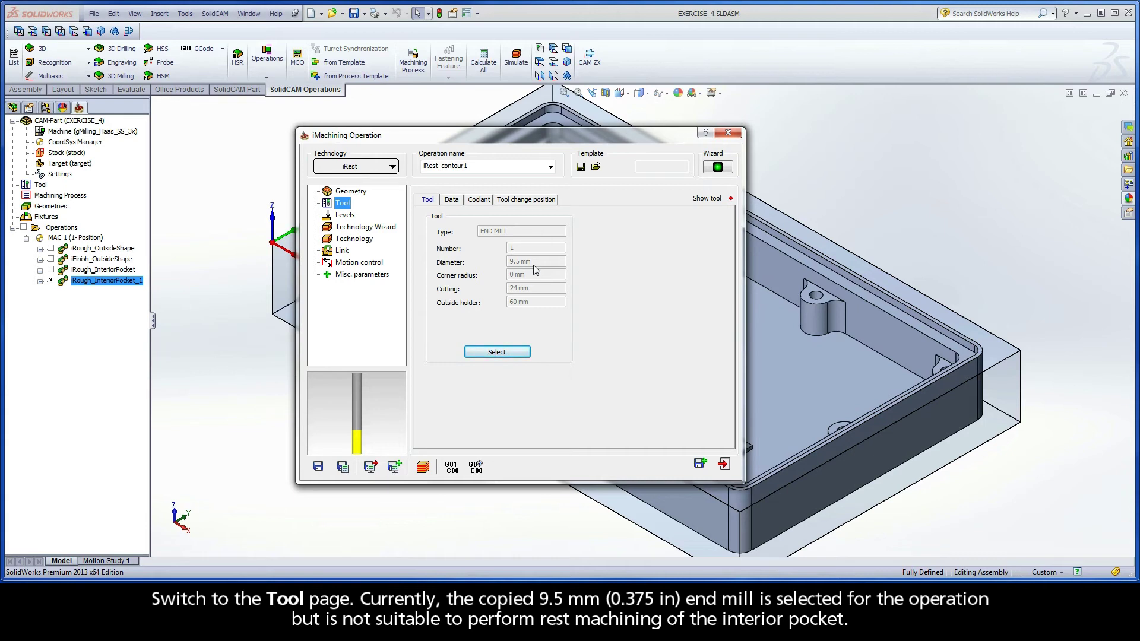
left_click(498, 352)
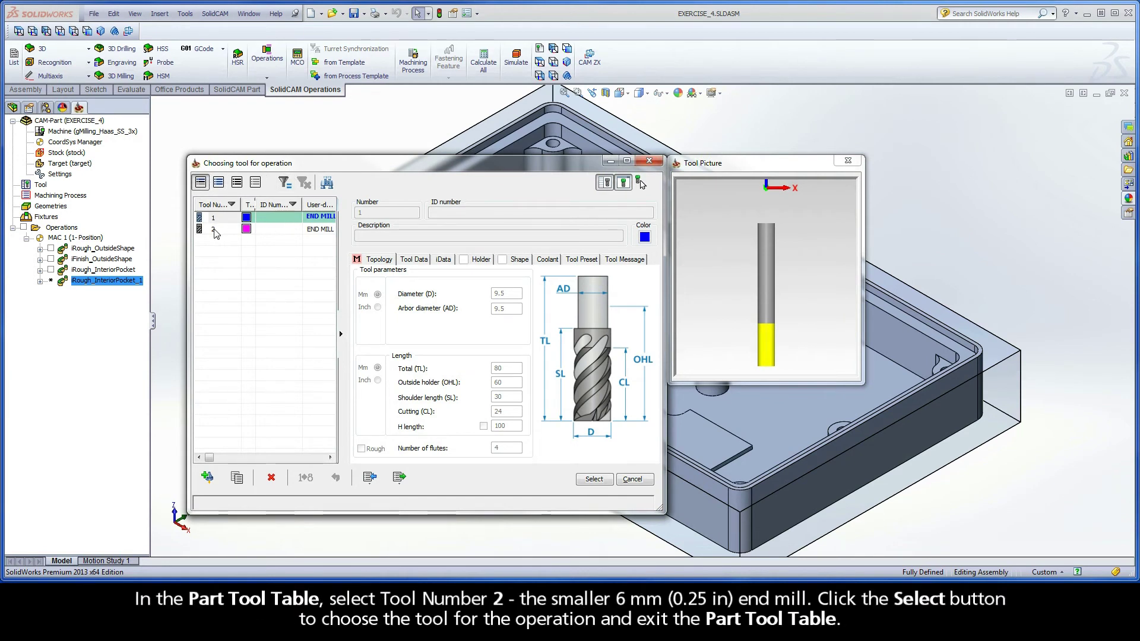
left_click(298, 236)
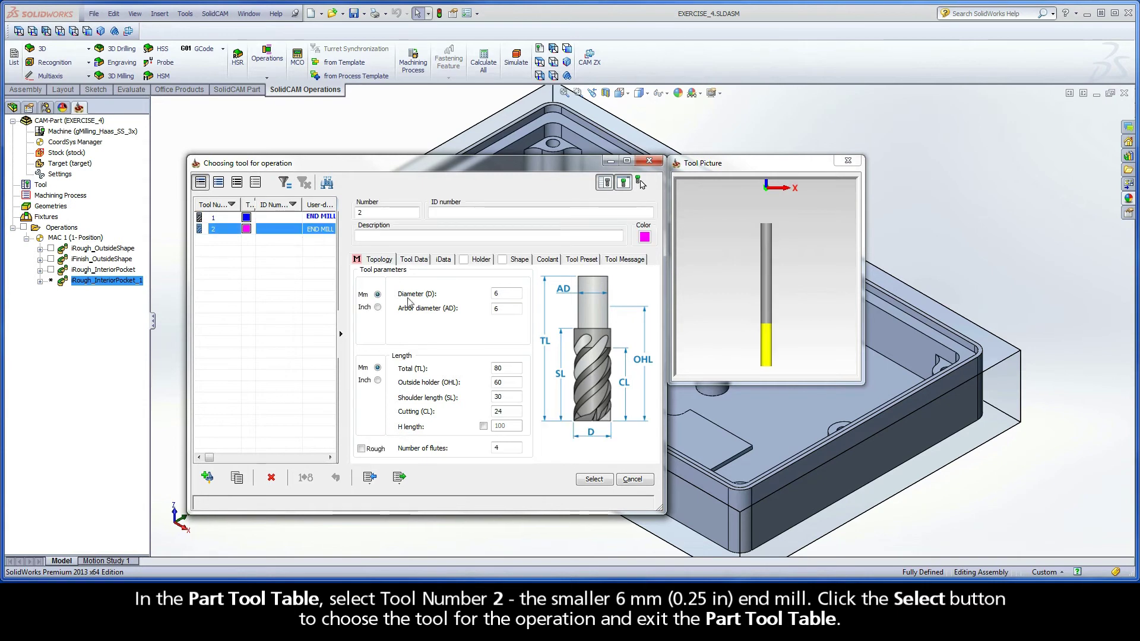
left_click(503, 296)
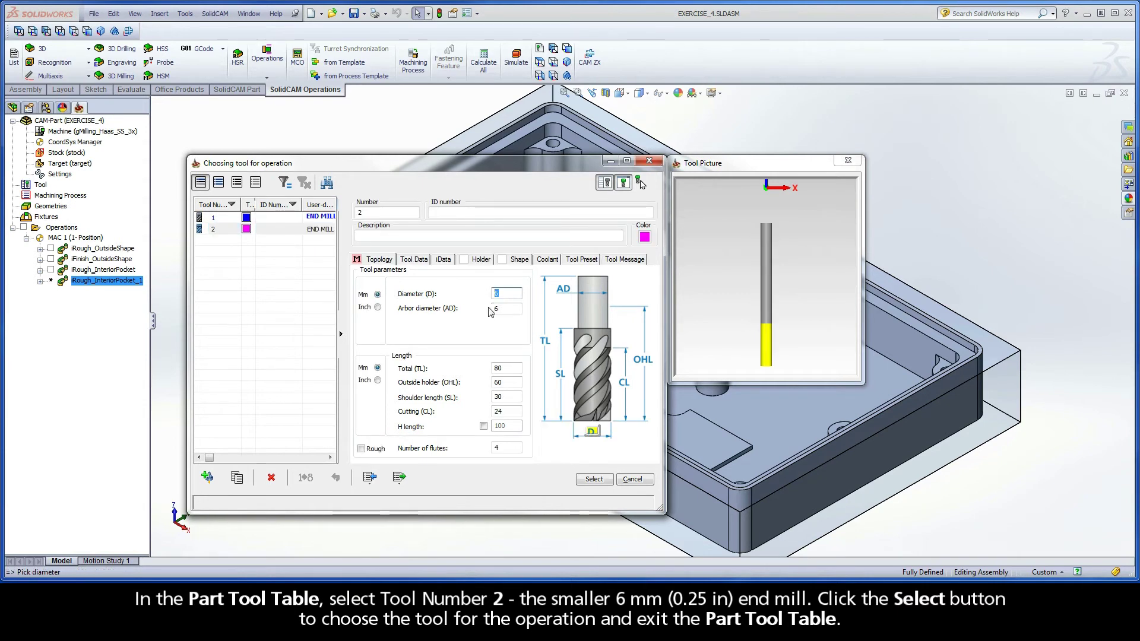
left_click(595, 479)
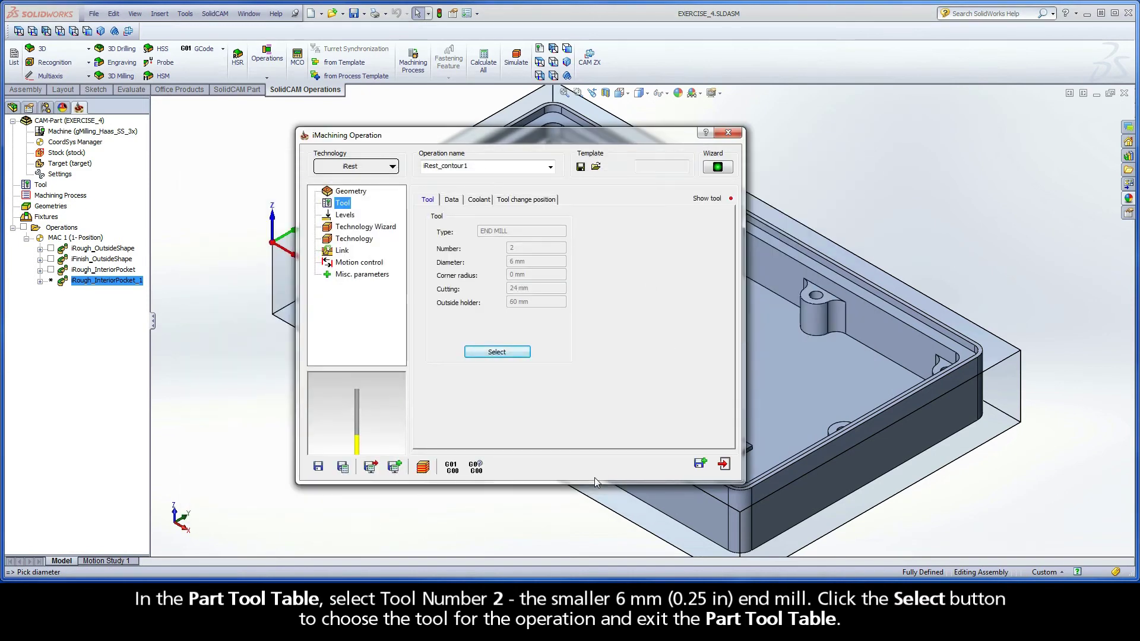
- In the Technology Wizard, lower the machining level to 5 (9503 rpm, 2292 mm/min)
left_click(349, 217)
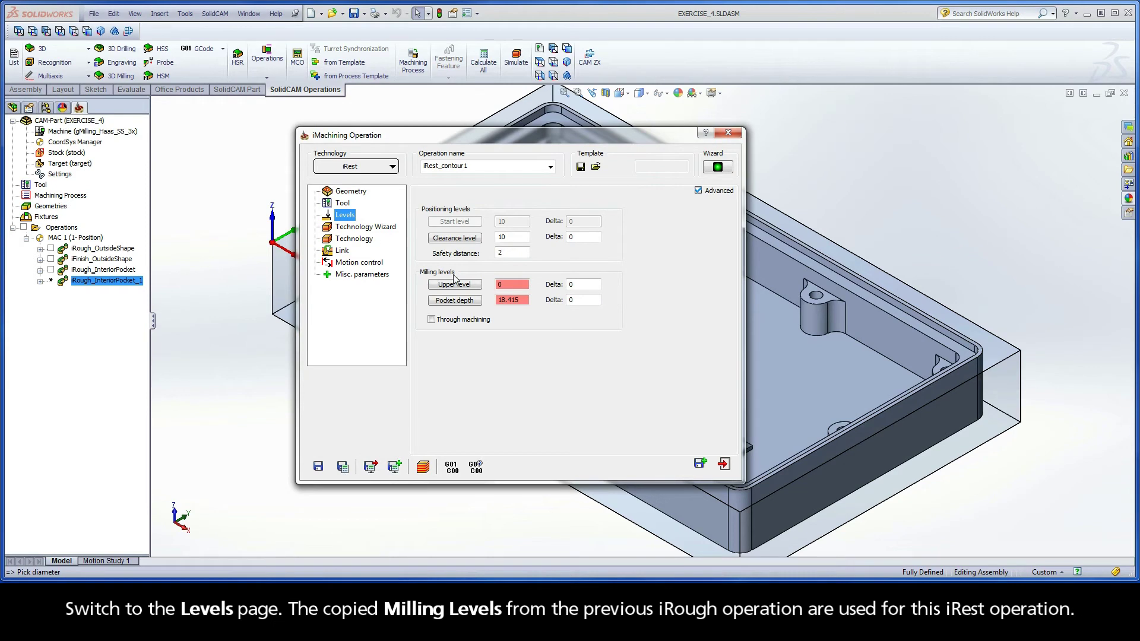
mouse_move(486, 286)
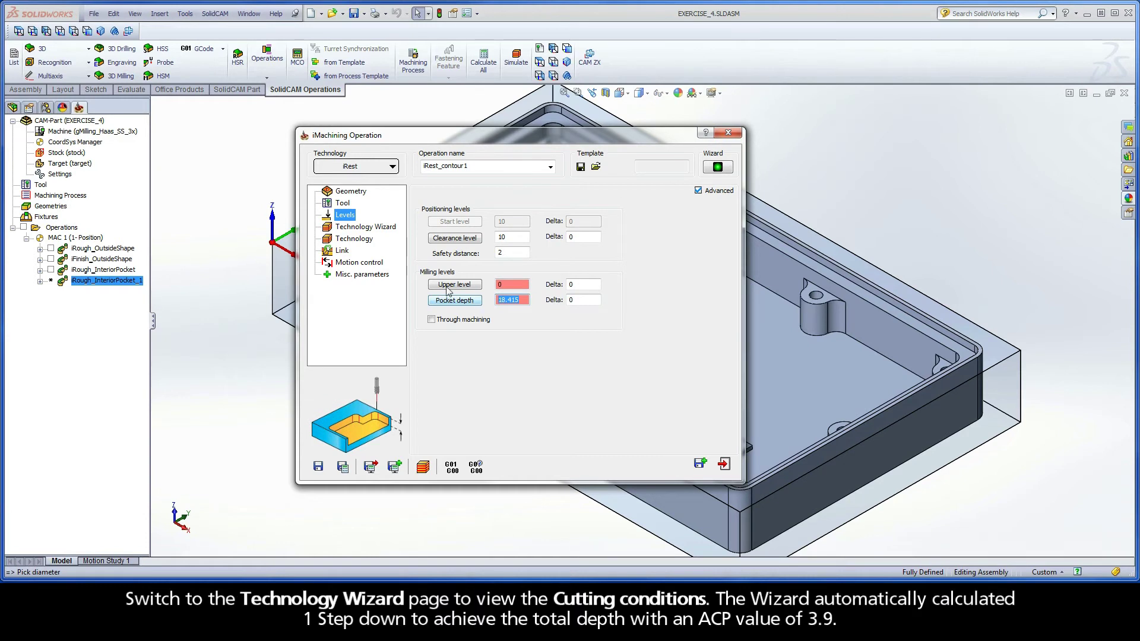
left_click(371, 227)
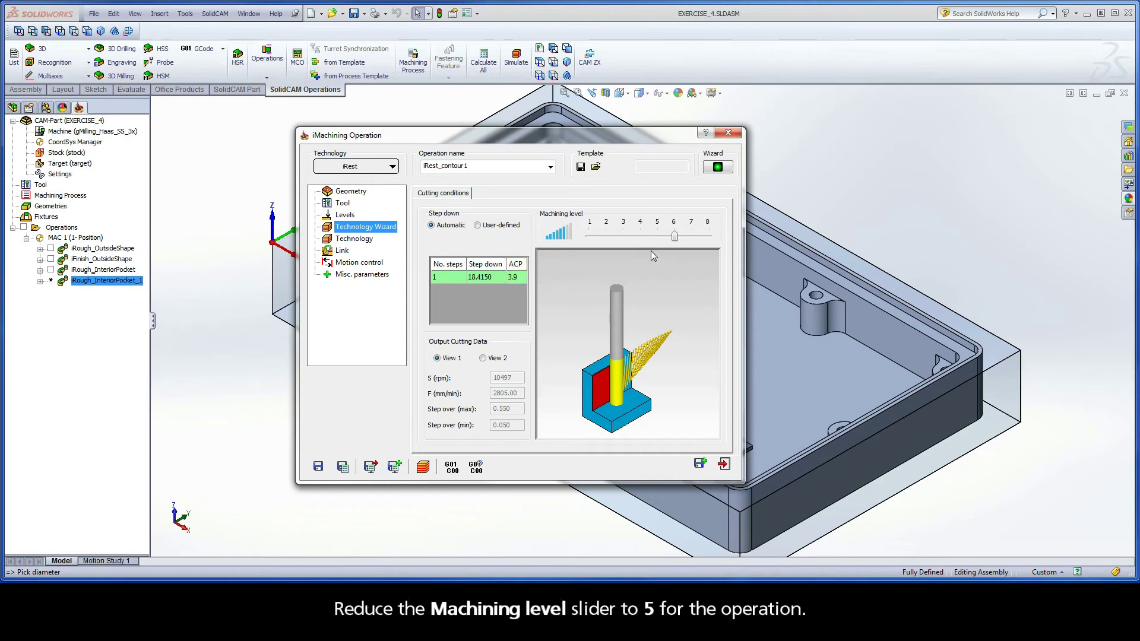
left_click_drag(675, 238, 658, 237)
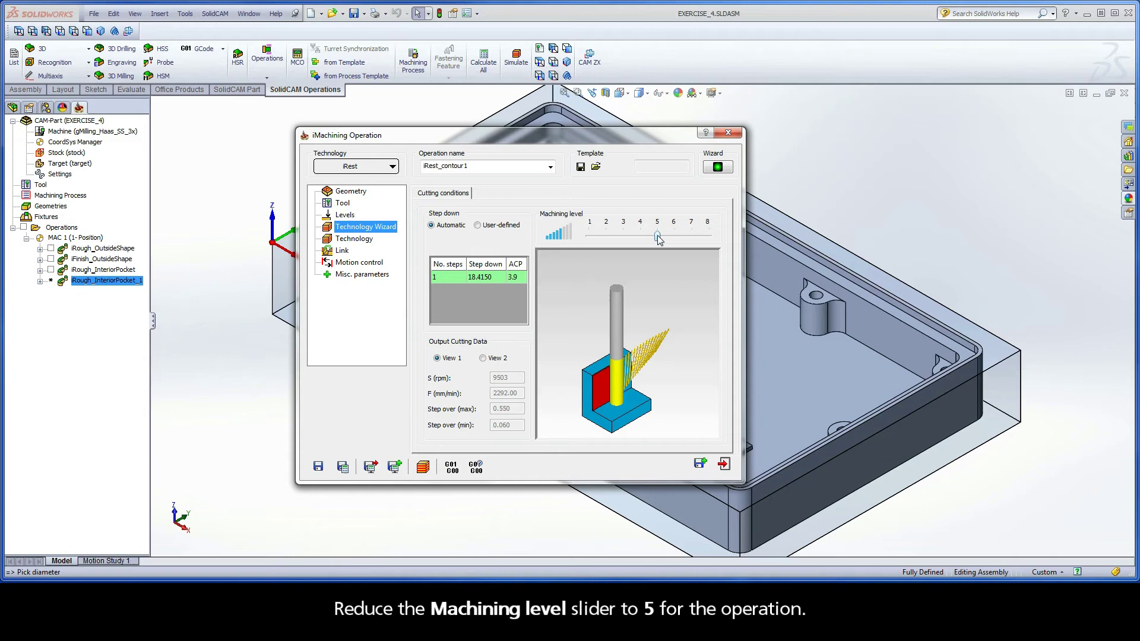
- Check the 0.12 wall offset, then view iRest Data from parent iRough_InteriorPocket
left_click(354, 240)
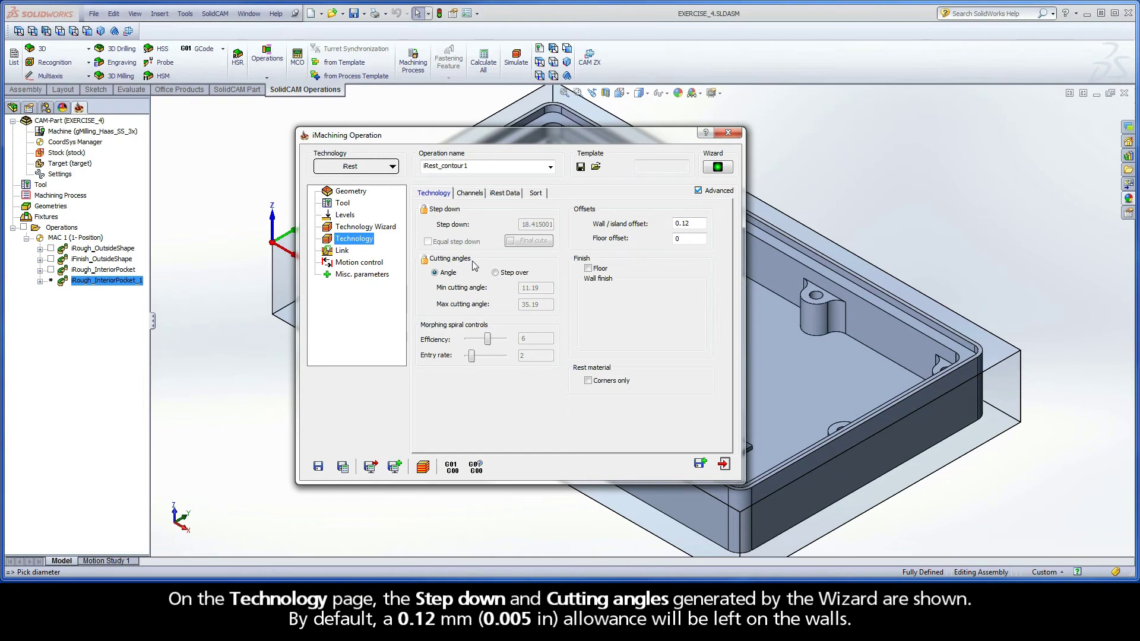
double_click(692, 224)
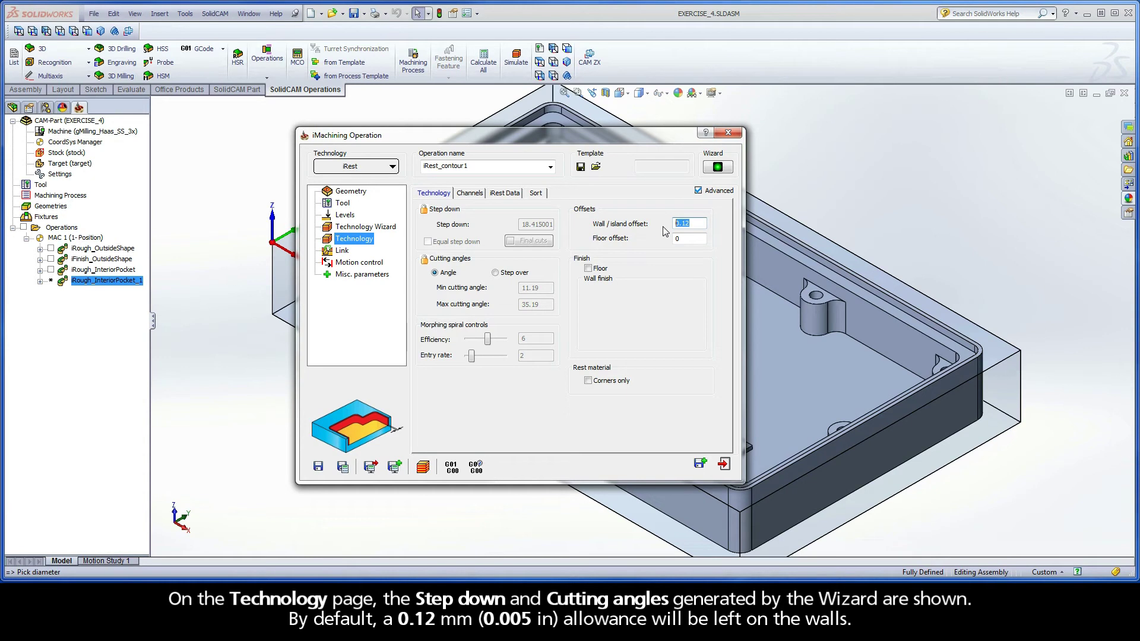
left_click(505, 194)
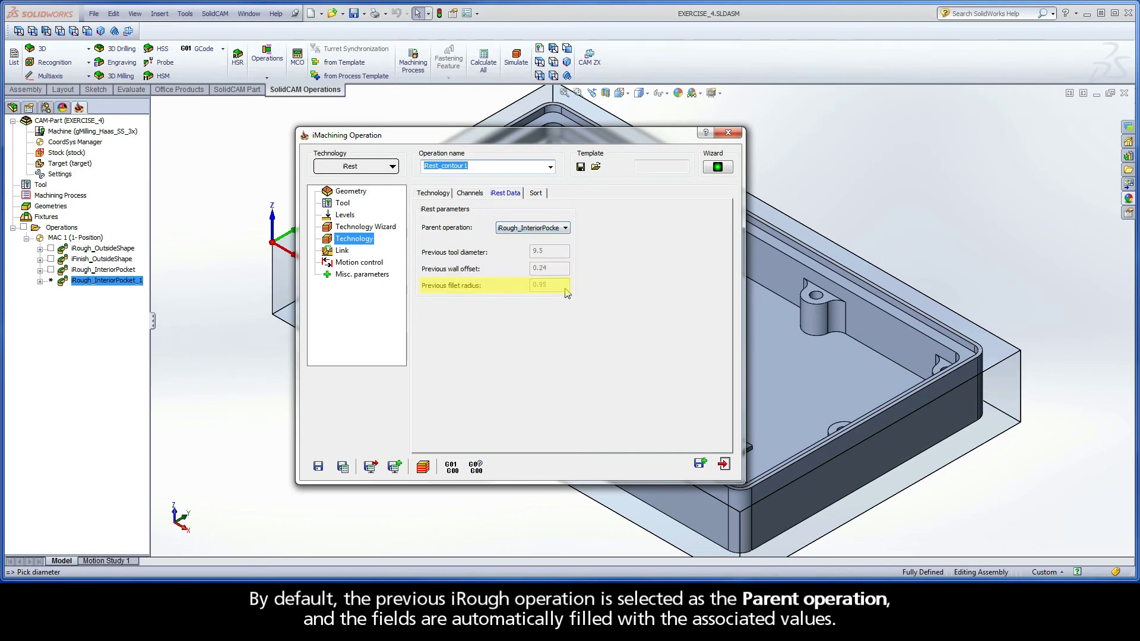
left_click(566, 230)
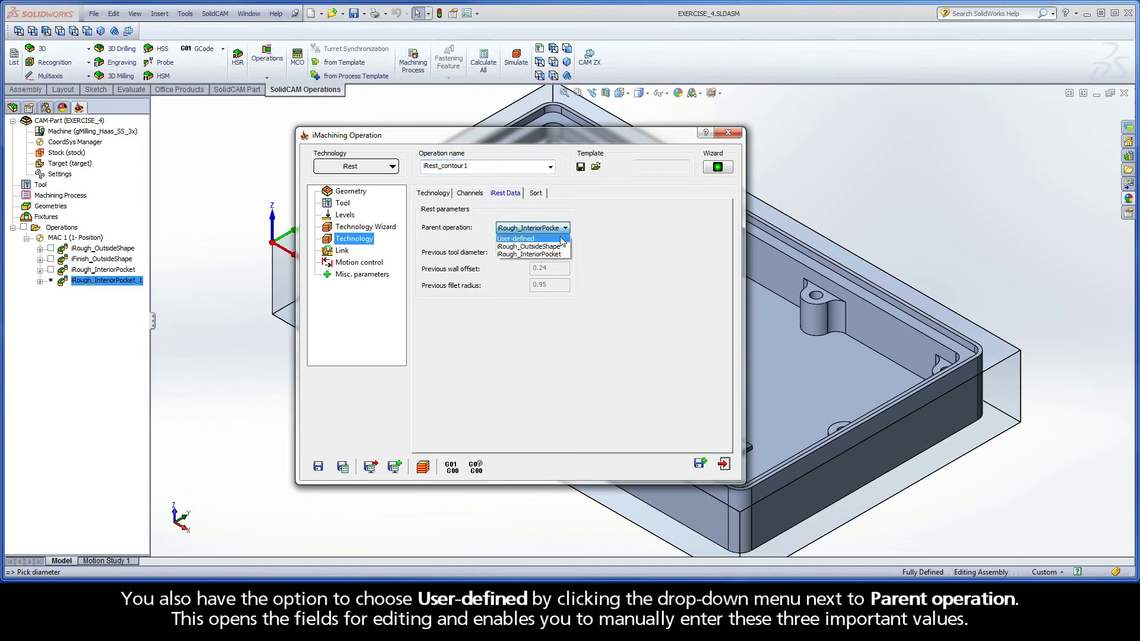
left_click(562, 239)
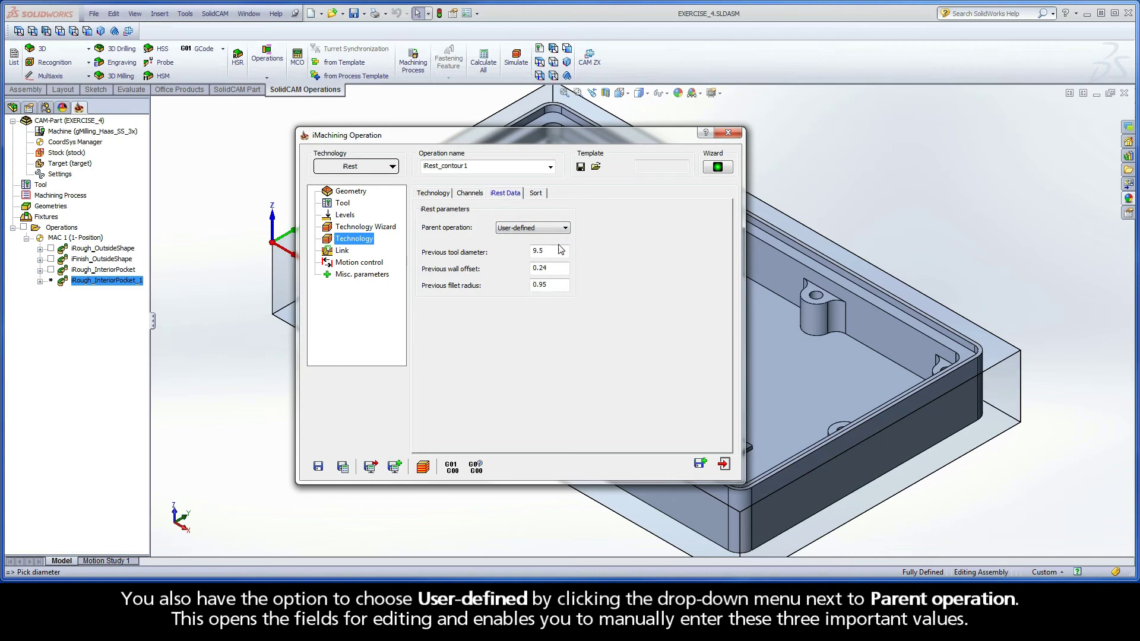
left_click_drag(561, 250, 533, 250)
key("Tab")
left_click_drag(548, 287, 525, 288)
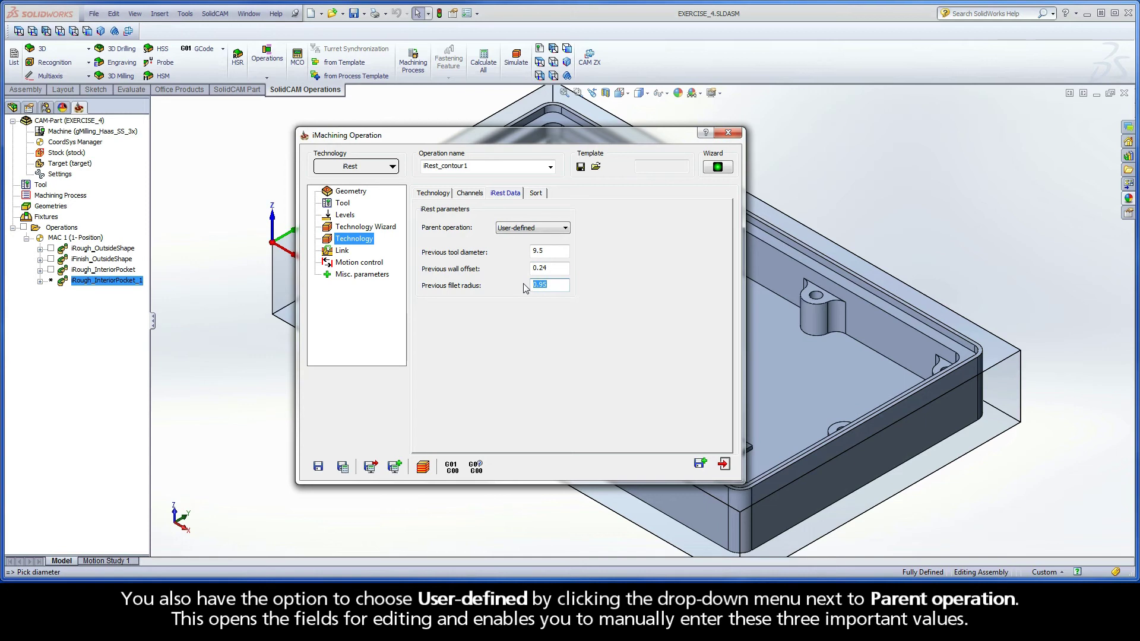
left_click(522, 229)
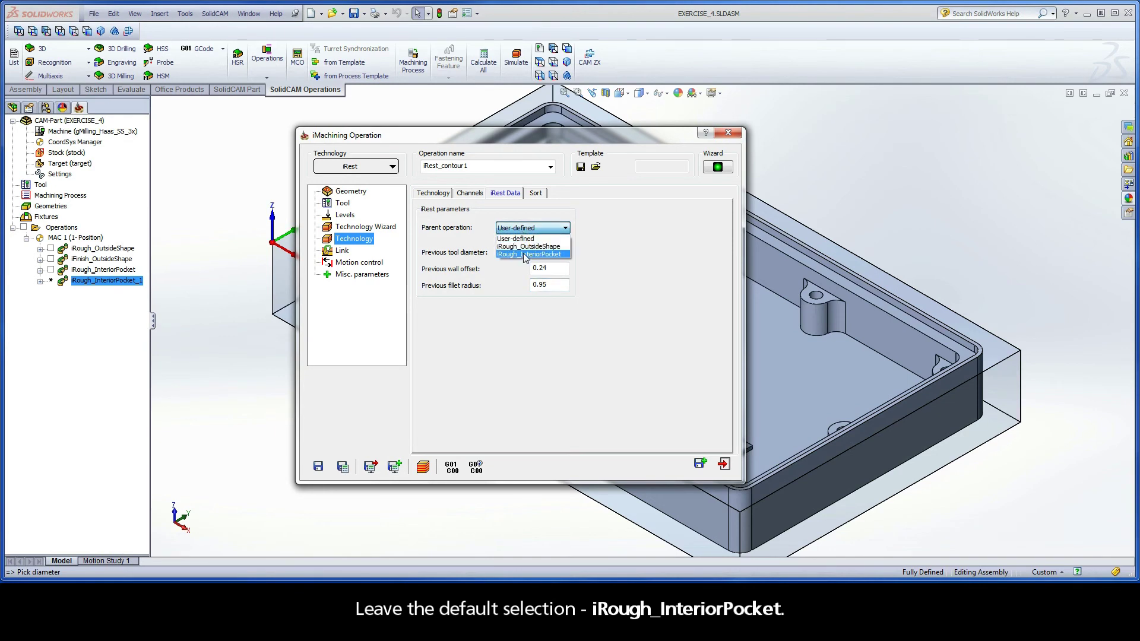
left_click(524, 254)
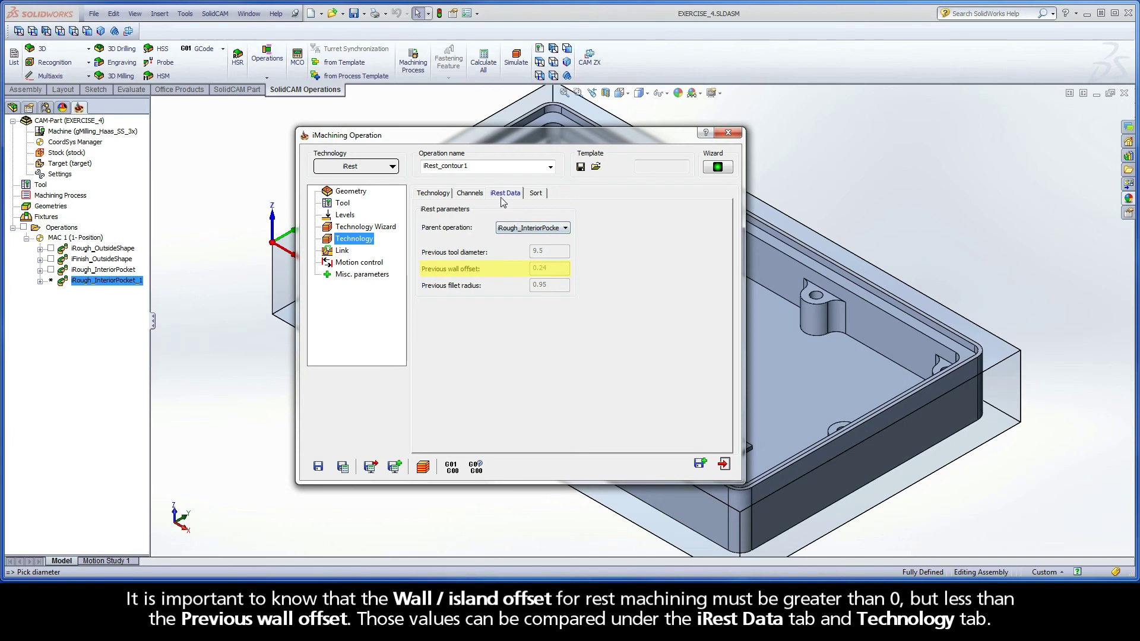
- Enable Corners only for rest material on the Technology page
left_click(431, 195)
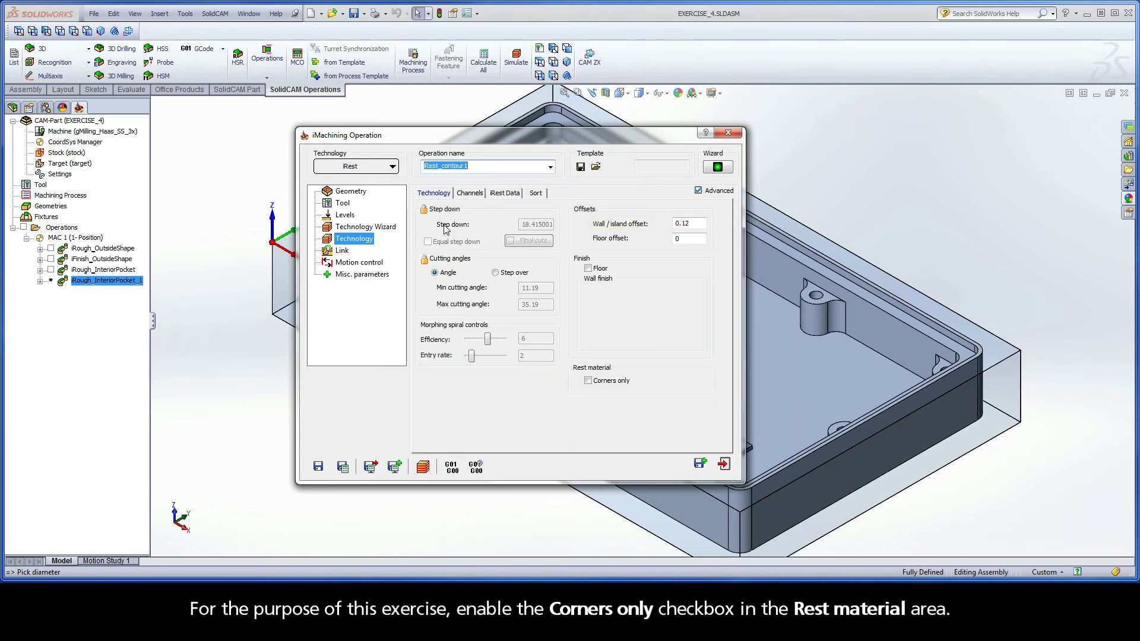
left_click(588, 380)
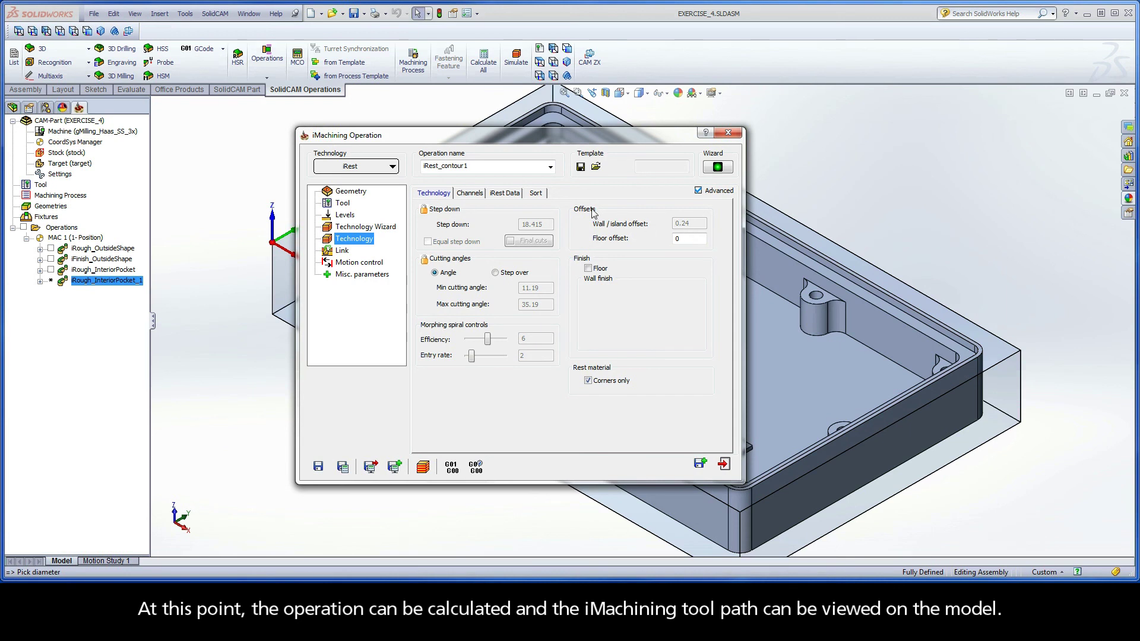
- Rename the operation to iRest_InteriorPocket, then save and calculate its tool path
left_click(474, 166)
left_click_drag(471, 166, 444, 169)
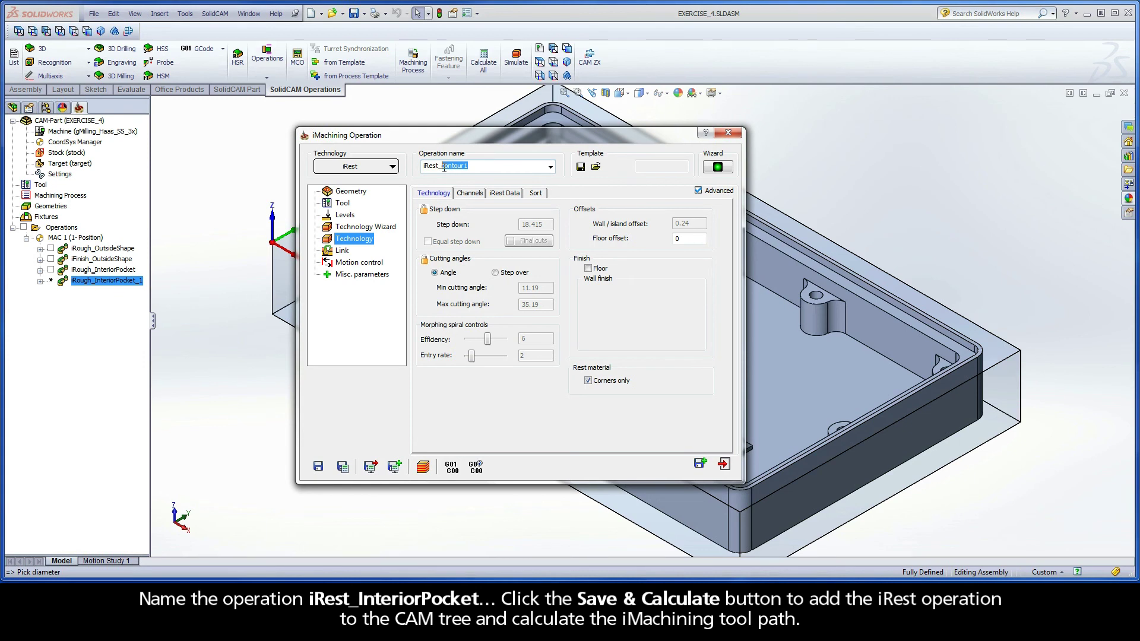
type("InteriorPocket")
left_click(342, 467)
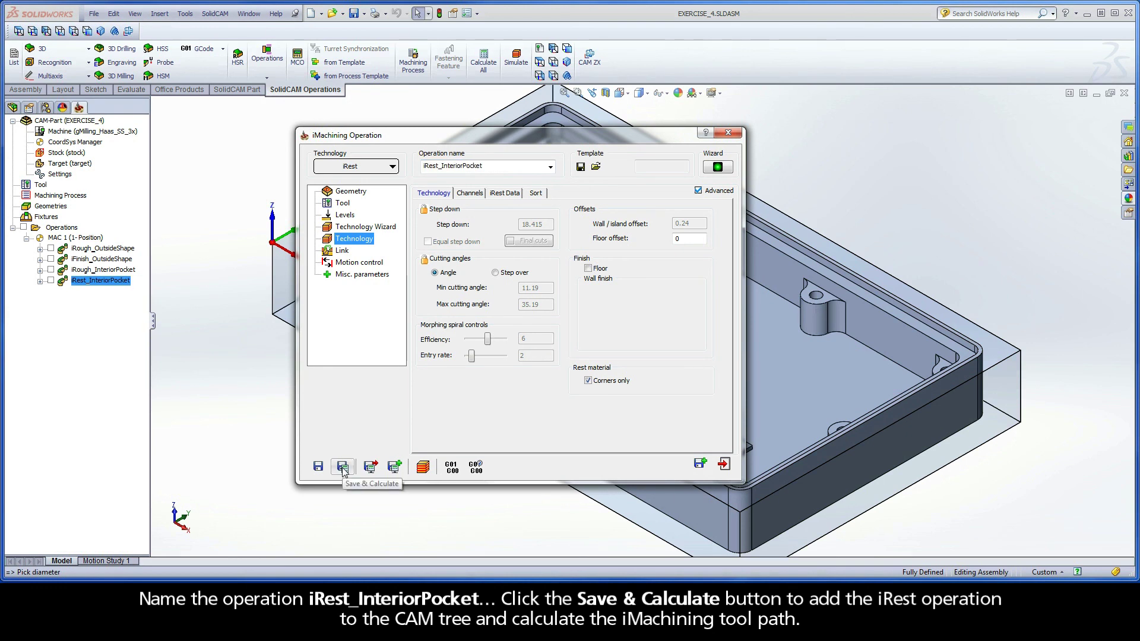
- Play a Host CAD simulation of the corner rest cuts, then exit back to the operation
left_click(423, 468)
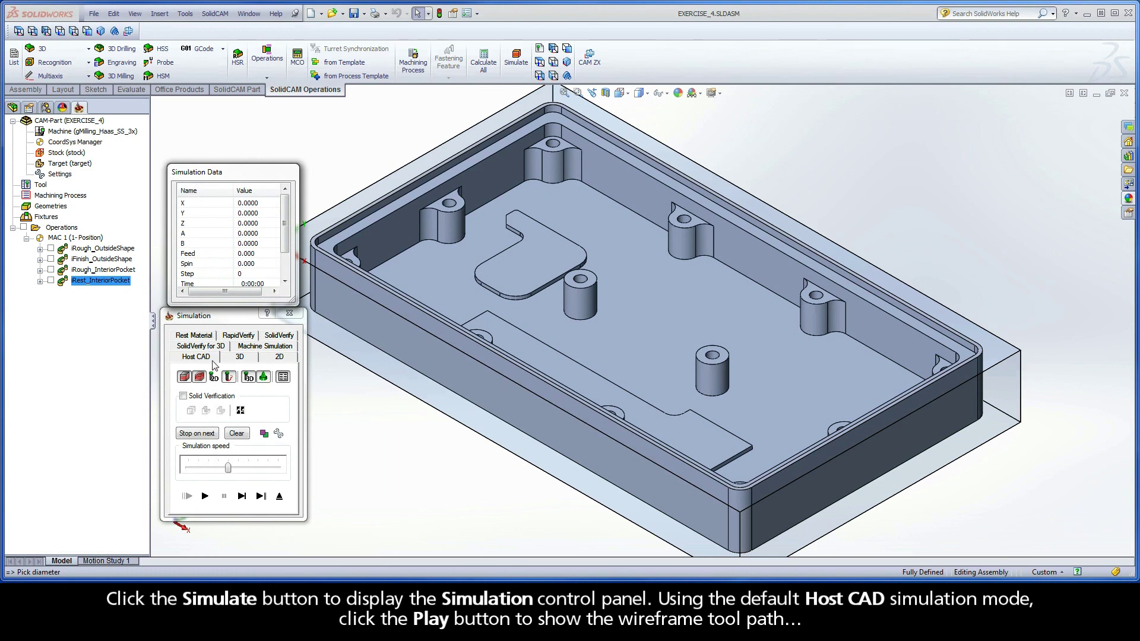
left_click(205, 496)
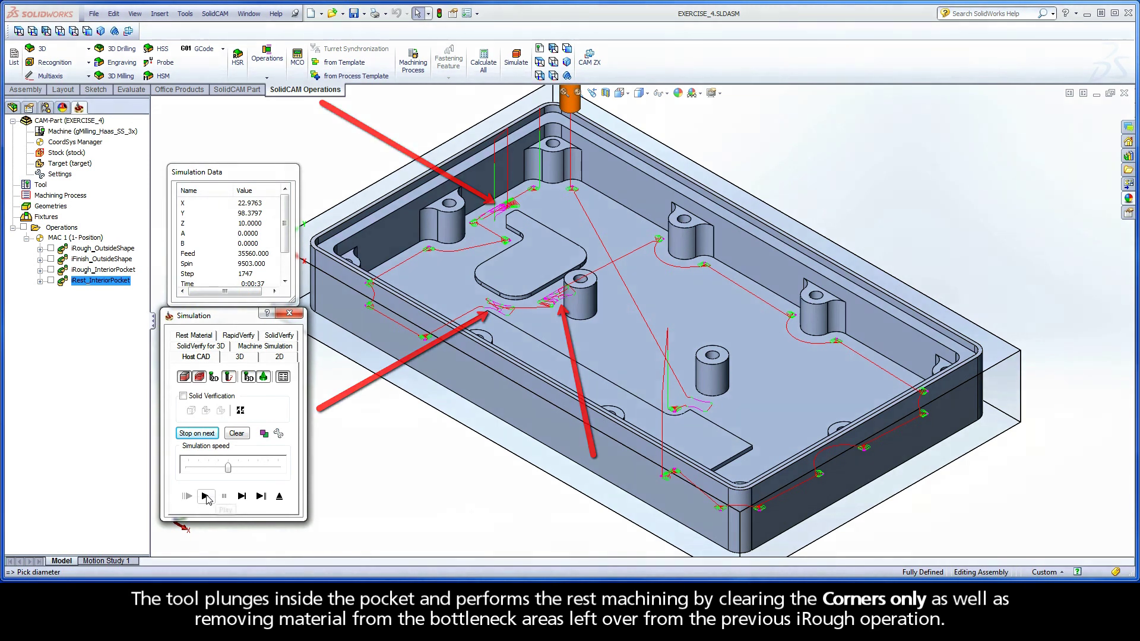
left_click(280, 497)
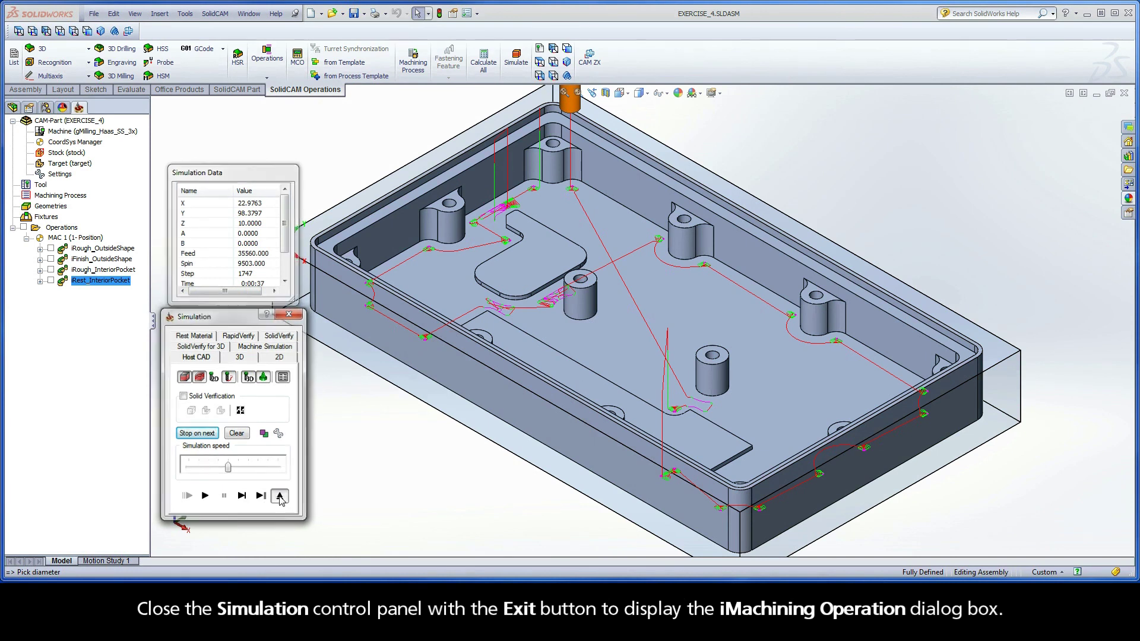